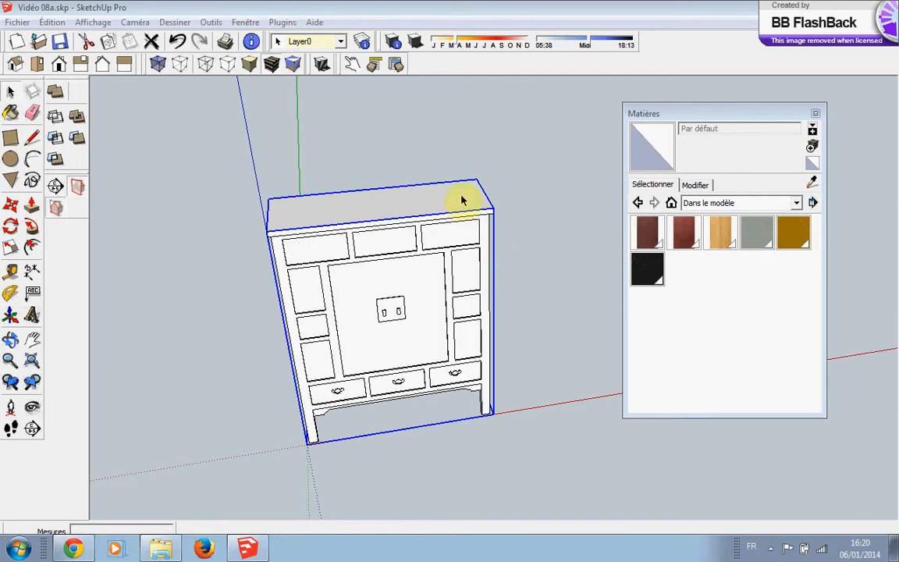
# Add an empty Material attribute to both the meubletvshangai component and its Poigné subcomponent in the component attributes
pyautogui.click(396, 64)
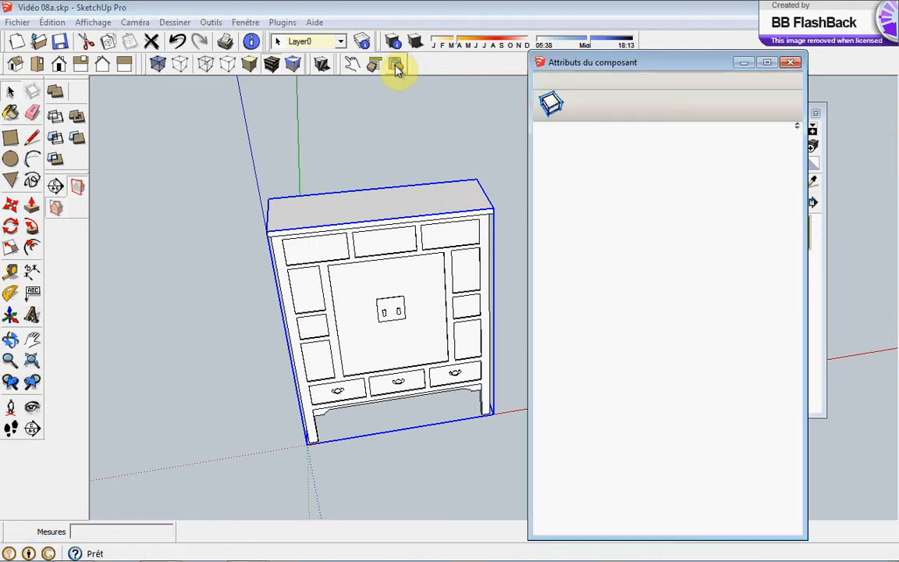
pyautogui.moveTo(606, 66); pyautogui.dragTo(352, 63)
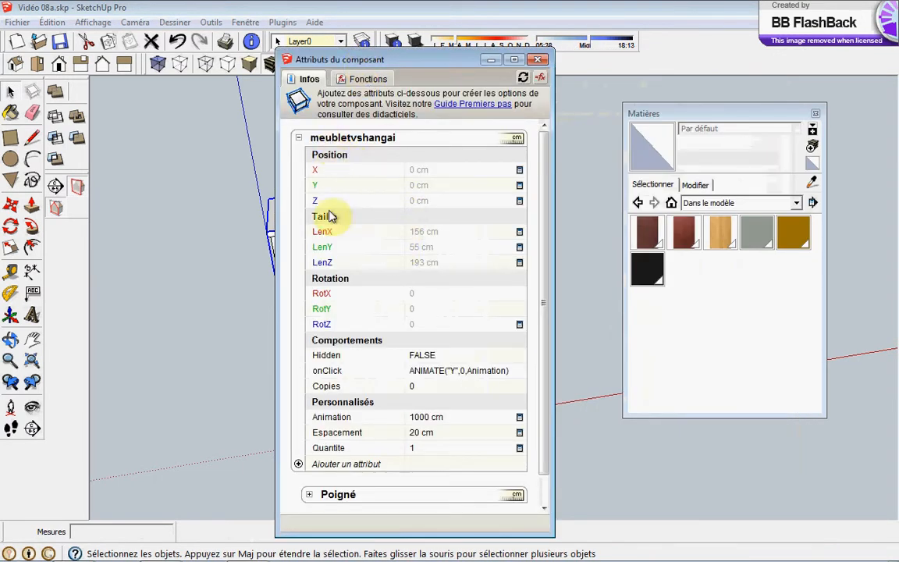
pyautogui.click(297, 464)
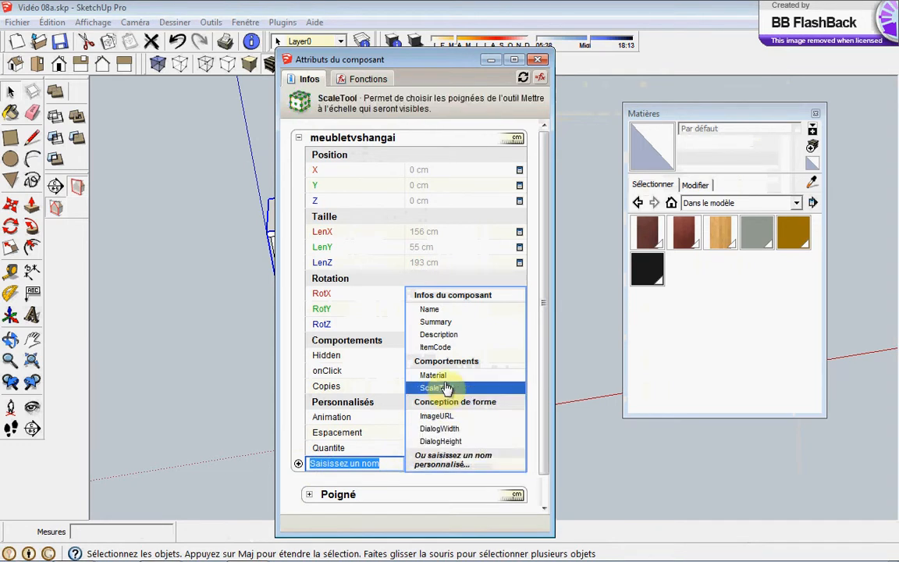
pyautogui.click(449, 374)
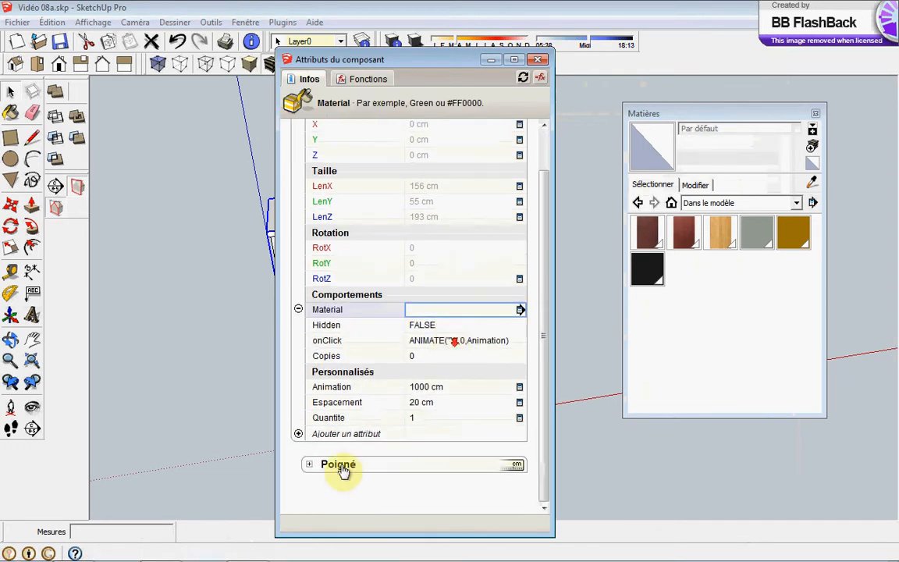
pyautogui.click(309, 466)
pyautogui.click(310, 482)
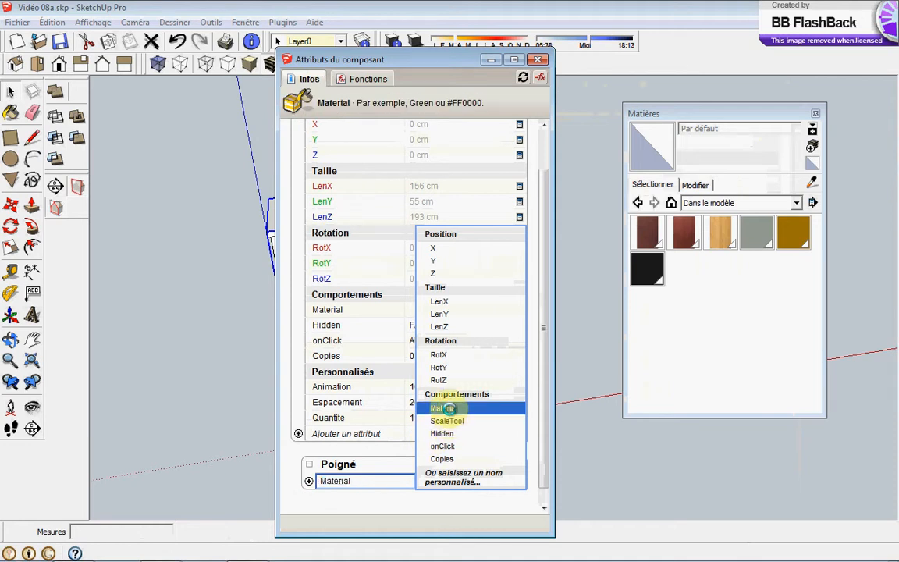
pyautogui.click(443, 408)
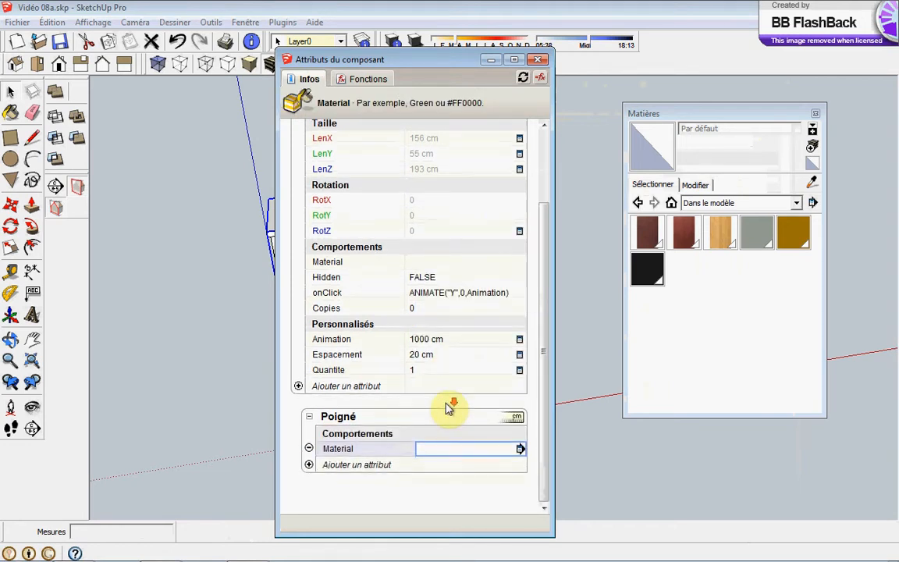
# Add two custom attributes named ColorisMeuble and ColorisPoigne to the meubletvshangai component
pyautogui.click(297, 385)
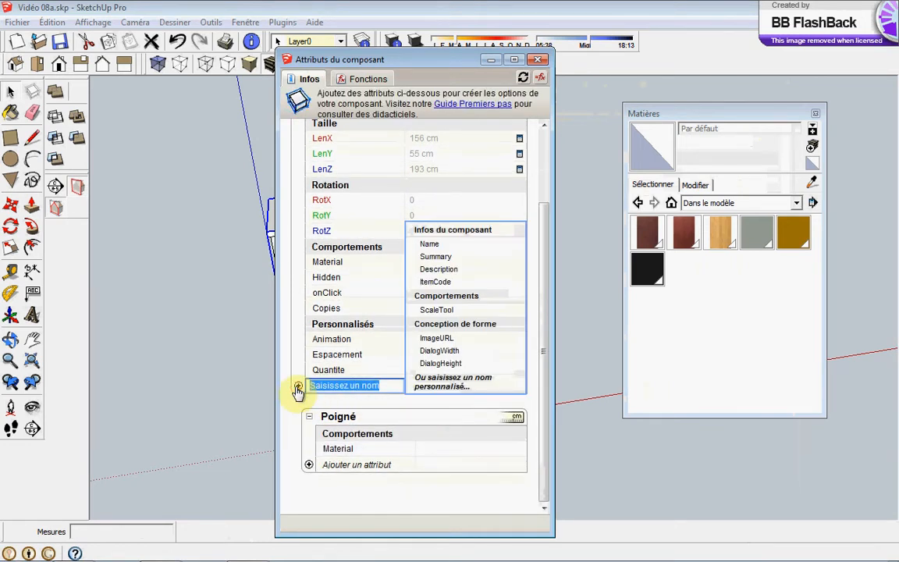
pyautogui.write('ColorisMeuble')
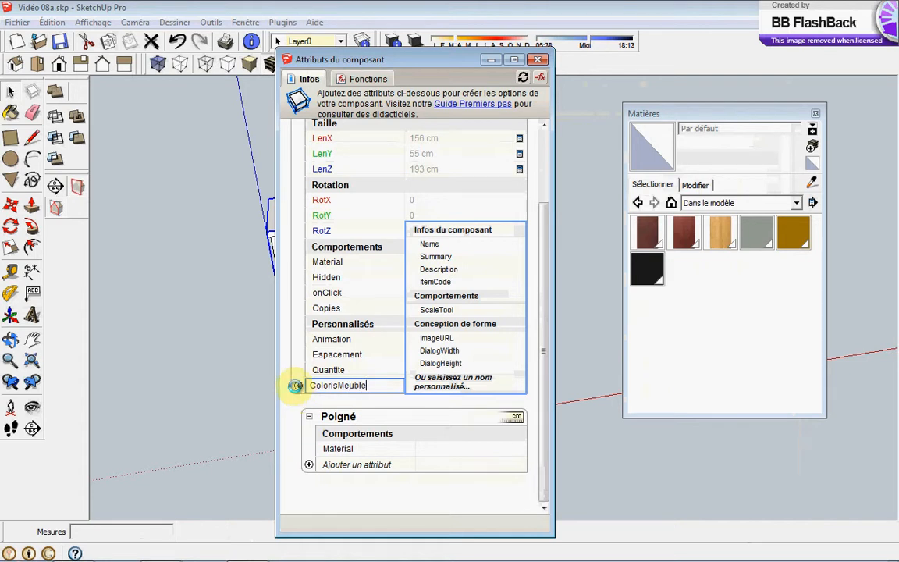
pyautogui.press('Return')
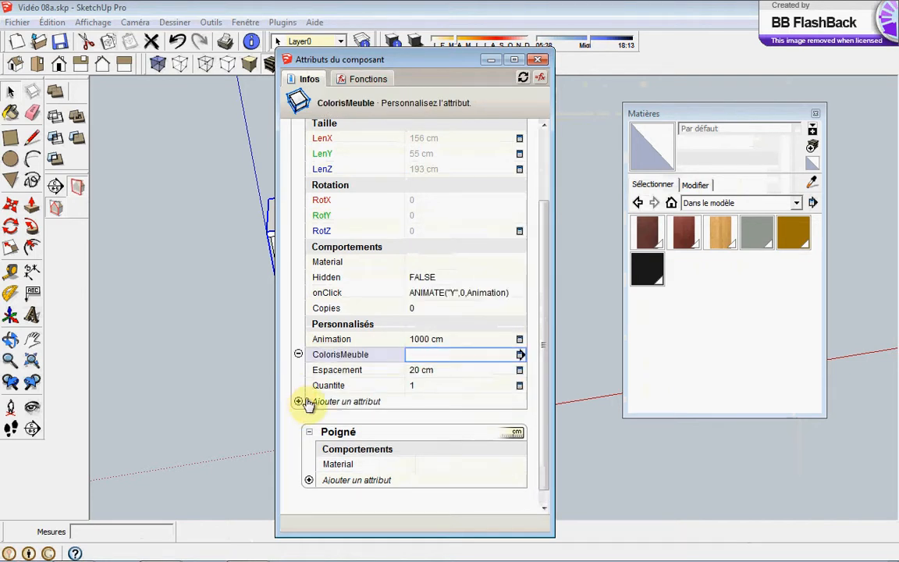
pyautogui.click(305, 402)
pyautogui.write('ColorisPoigne')
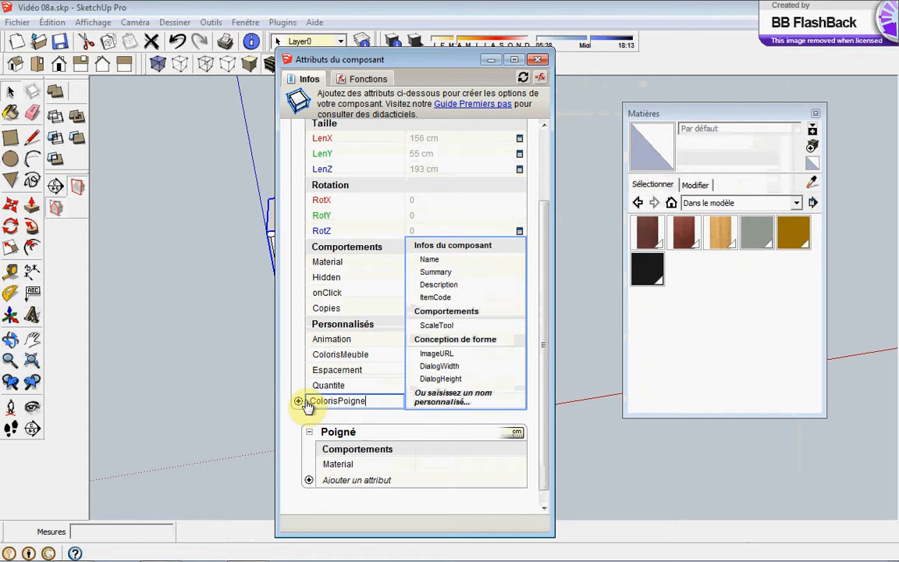
pyautogui.press('Return')
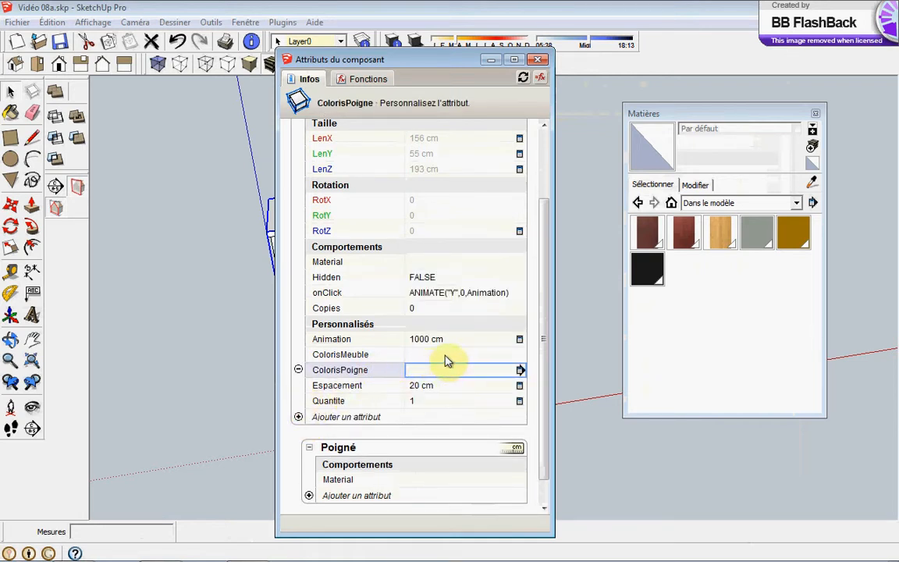
# Make the ColorisMeuble attribute selectable from a list (Attribut sélectionnable dans une liste) with the display label "Coloris Meuble"
pyautogui.click(429, 355)
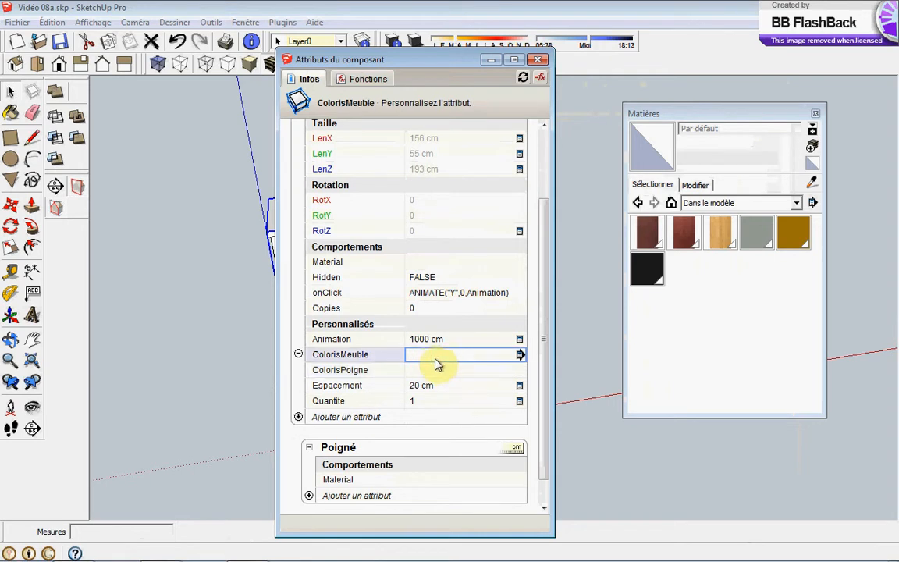
pyautogui.click(521, 356)
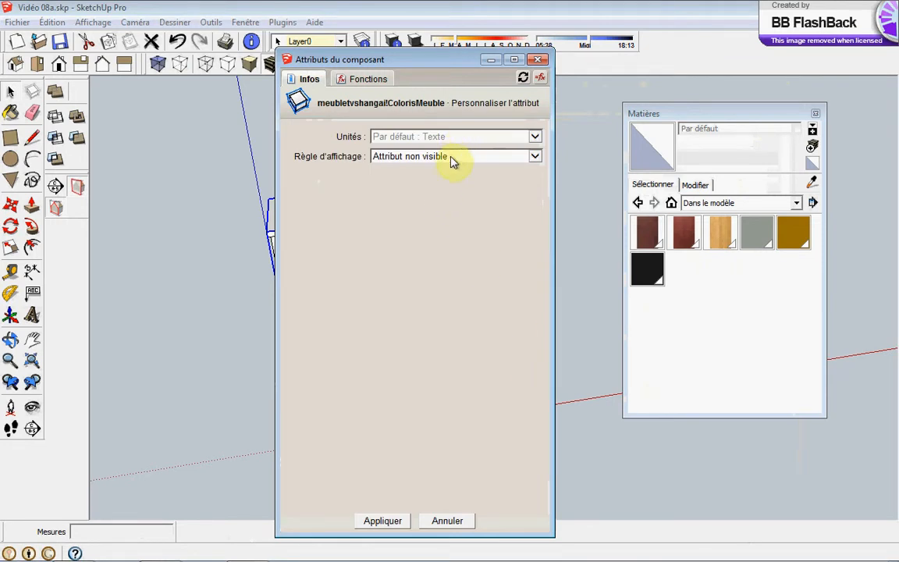
pyautogui.click(451, 159)
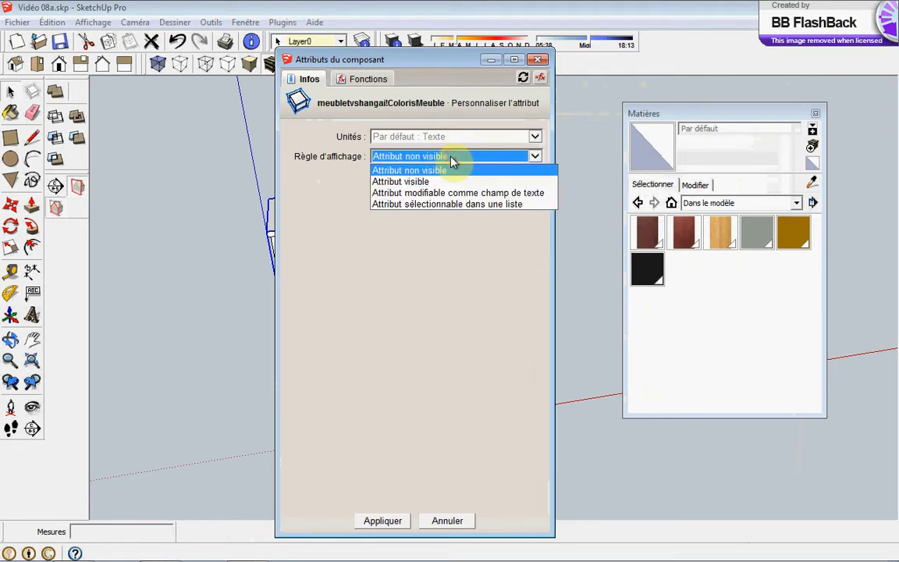
pyautogui.click(437, 204)
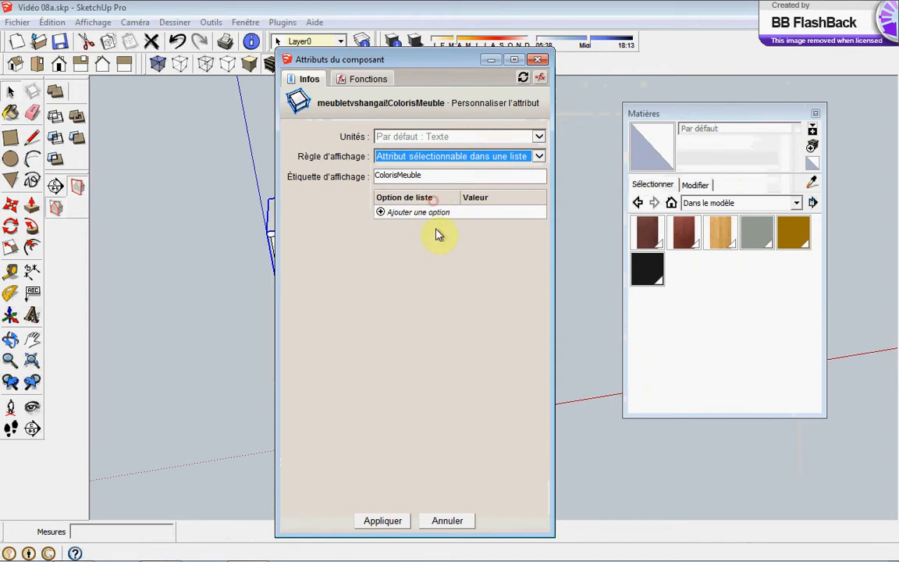
pyautogui.click(398, 174)
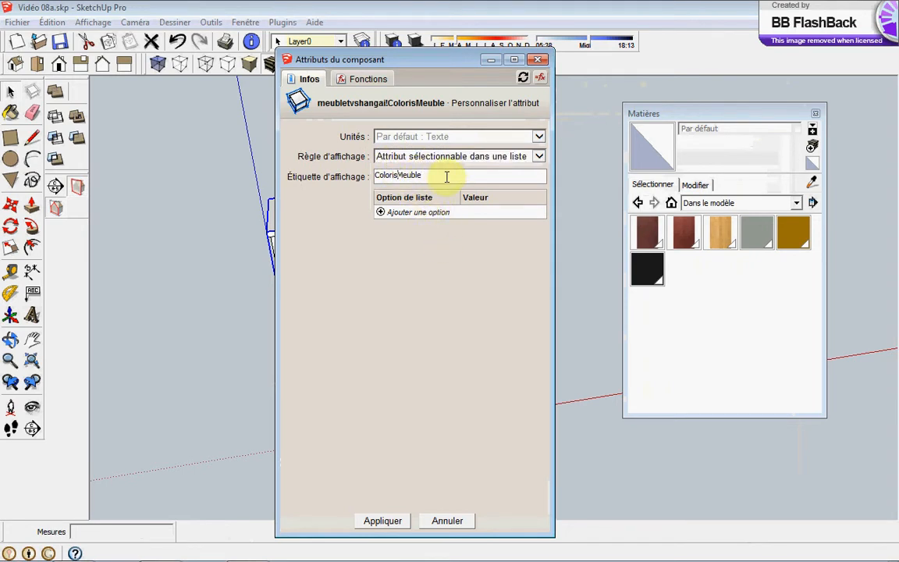
pyautogui.click(446, 177)
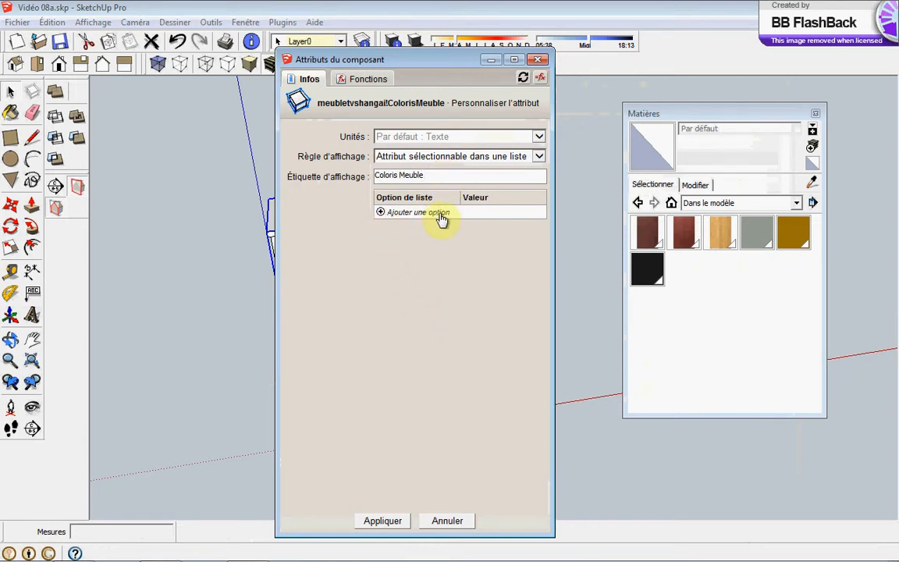
# Give ColorisMeuble the list options bois 1, bois 2 and bois 3, each with the identical value, and apply them
pyautogui.click(384, 221)
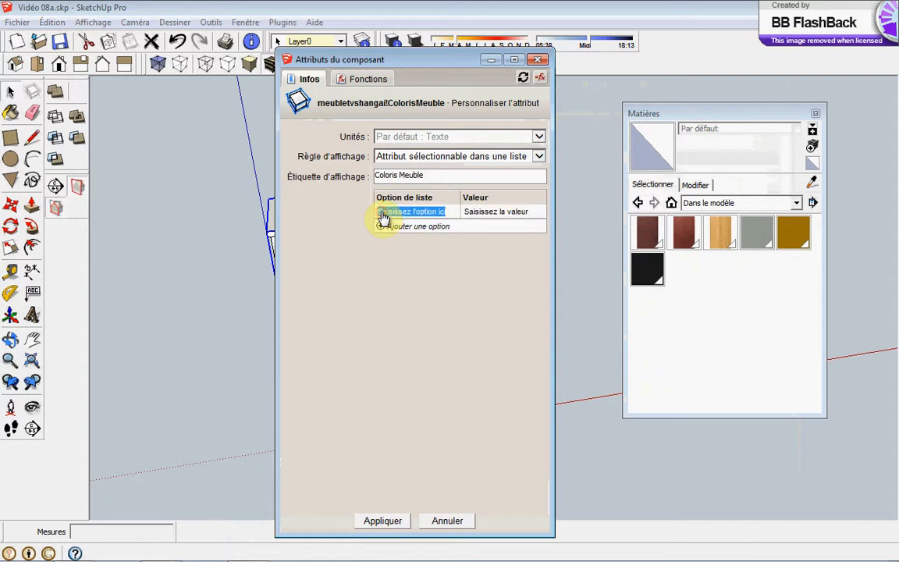
pyautogui.press('BackSpace')
pyautogui.click(497, 212)
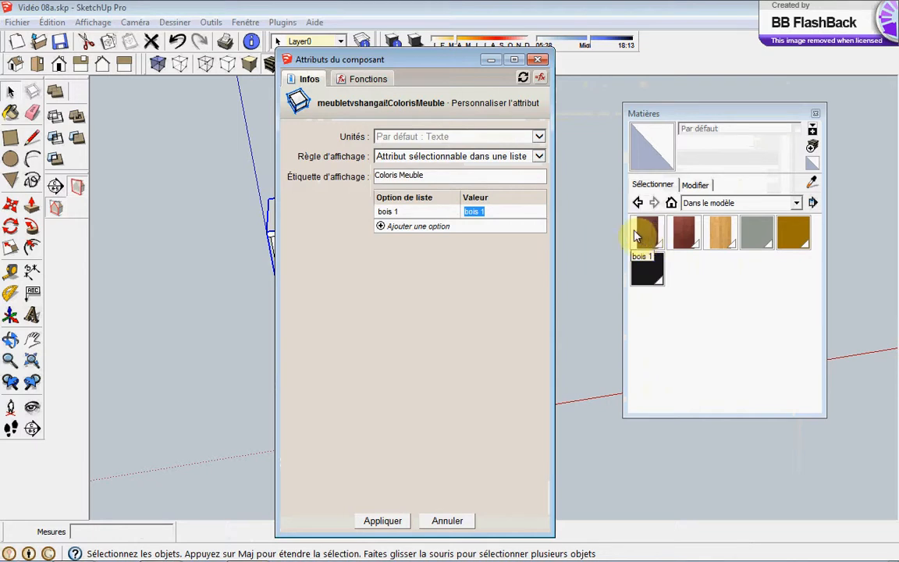
pyautogui.click(381, 227)
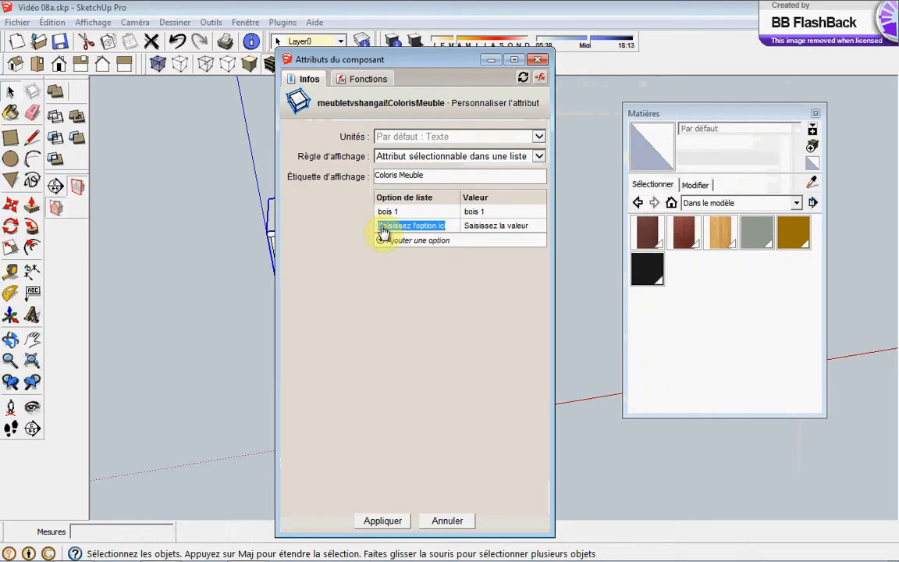
pyautogui.write('bois 2')
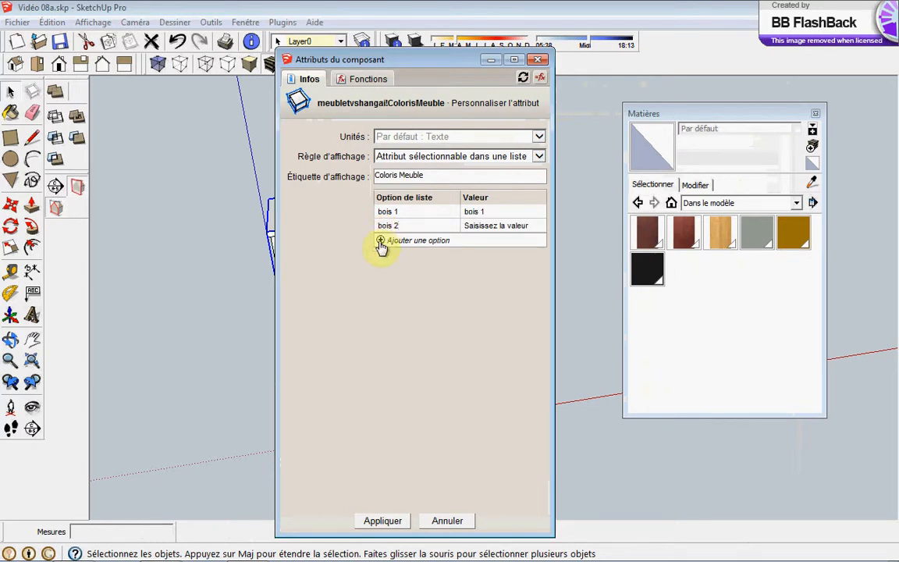
pyautogui.click(382, 242)
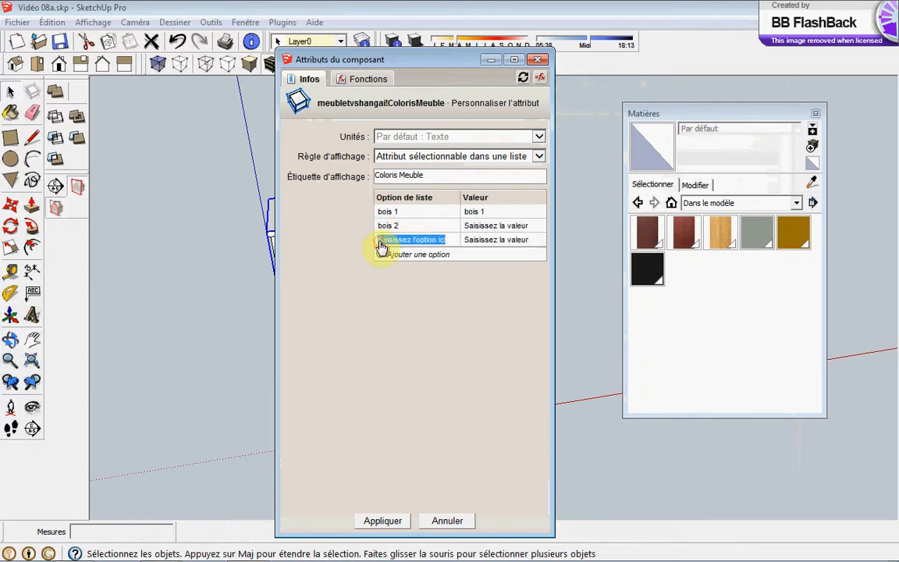
pyautogui.write('bois 3')
pyautogui.click(507, 237)
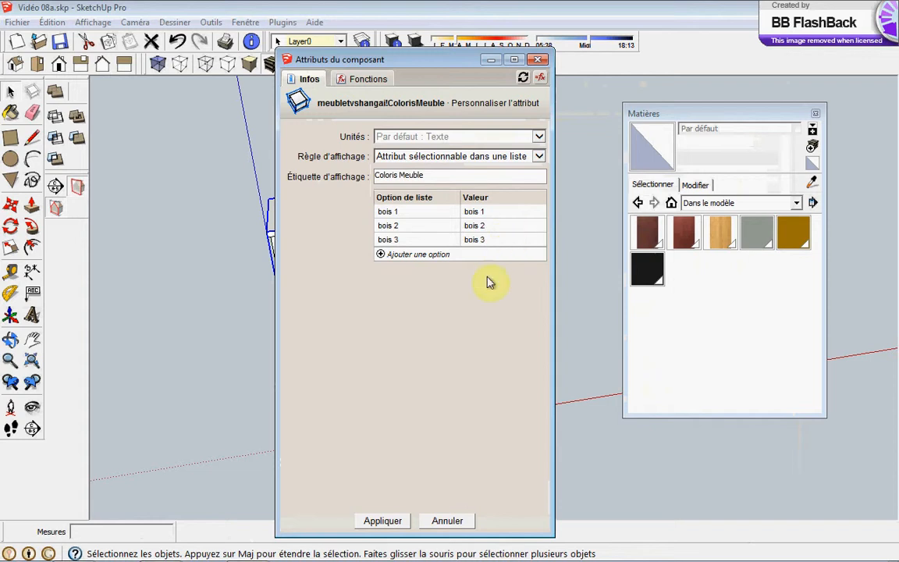
pyautogui.click(384, 520)
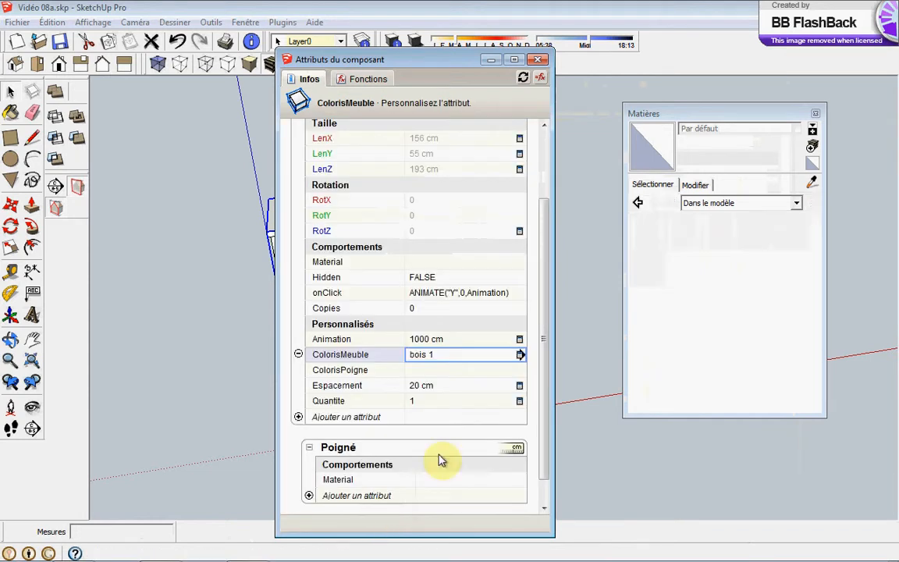
# Make the ColorisPoigne attribute selectable from a list (Attribut sélectionnable dans une liste) with the display label "Coloris Poigné"
pyautogui.click(428, 373)
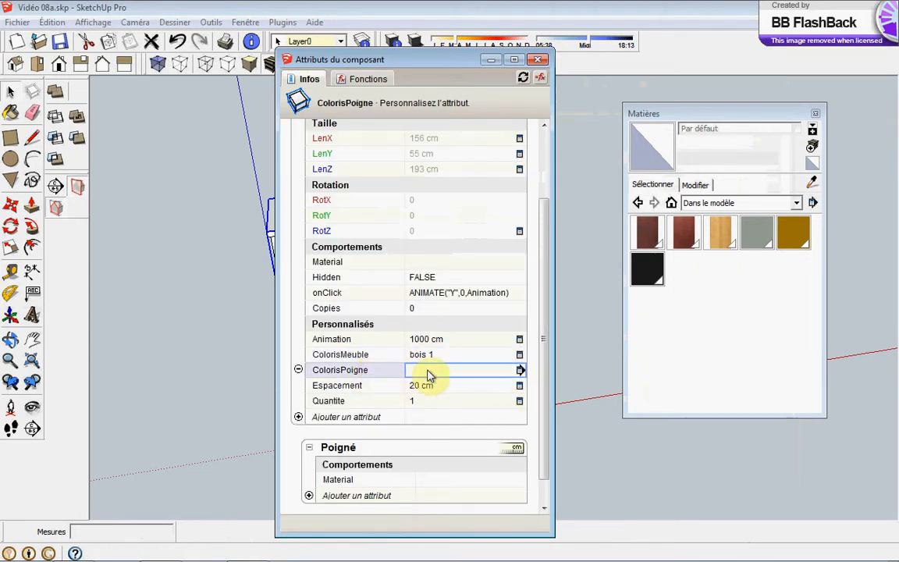
pyautogui.click(520, 369)
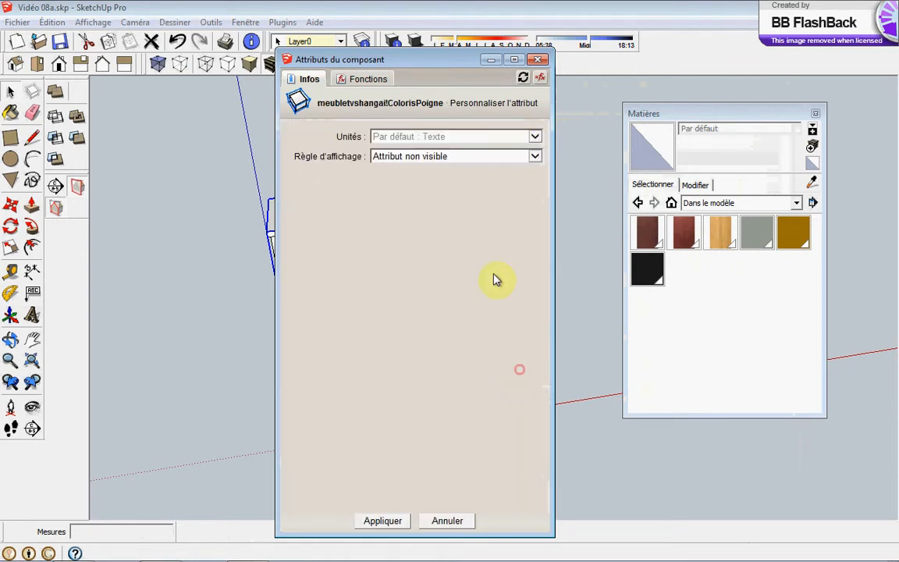
pyautogui.click(453, 156)
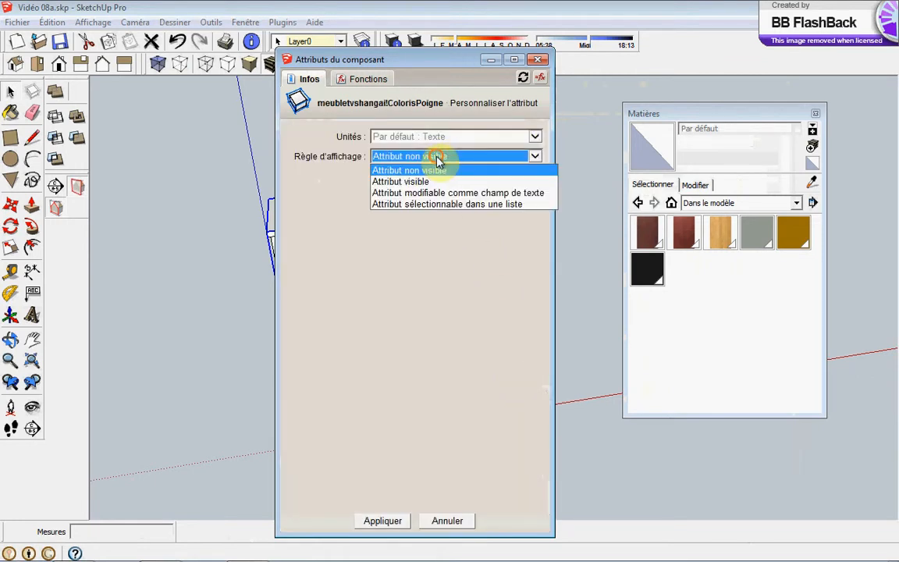
pyautogui.click(424, 204)
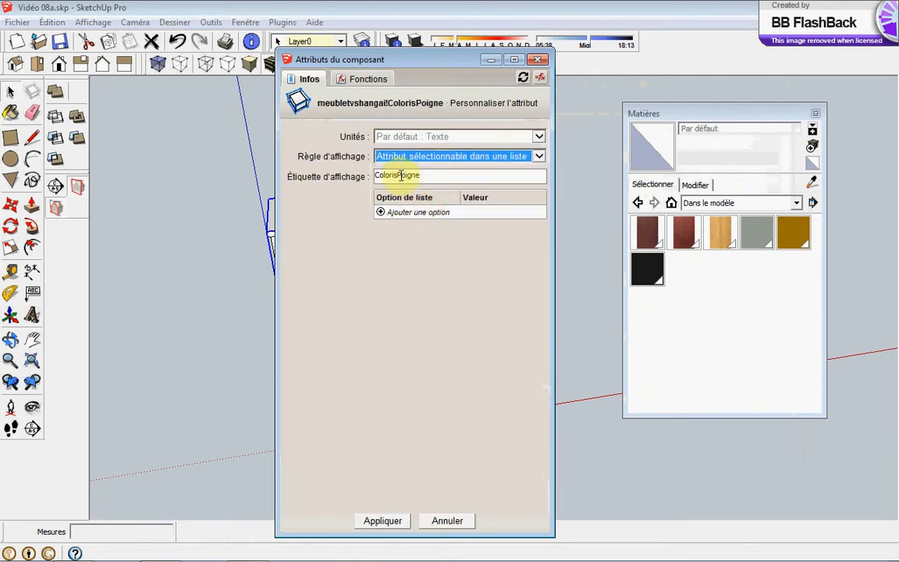
pyautogui.click(396, 175)
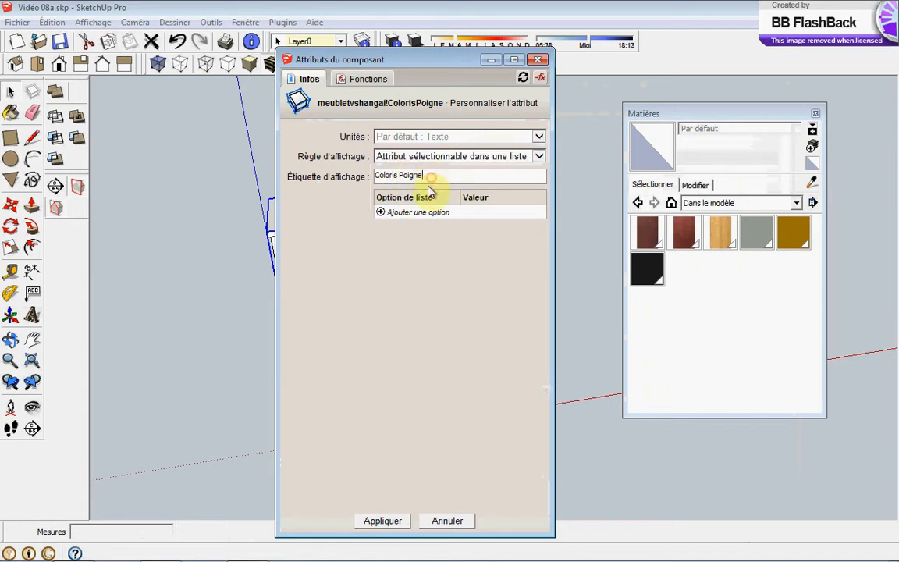
# Give ColorisPoigne the list options Poigné 1, Poigné 2 and Poigné 3, each with the identical value, and apply them
pyautogui.click(382, 213)
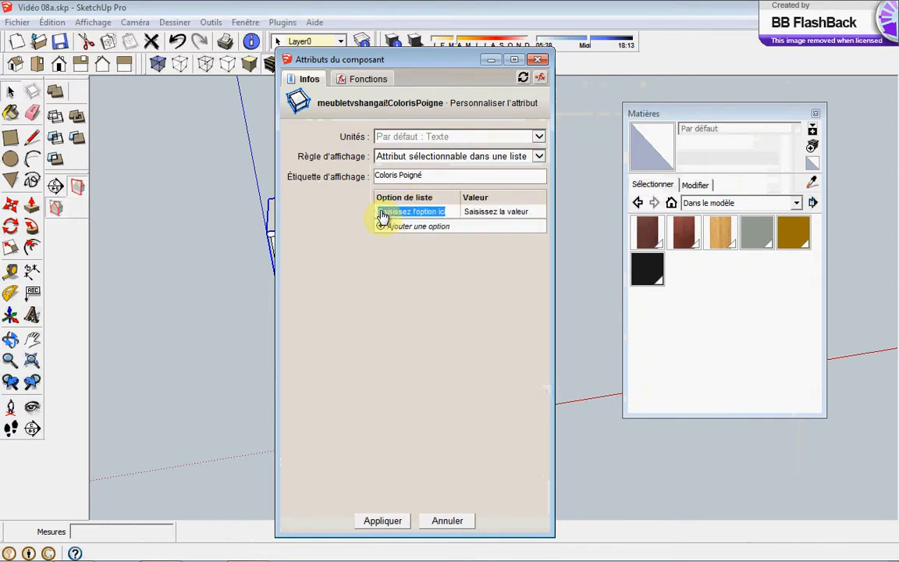
pyautogui.press('BackSpace')
pyautogui.click(499, 212)
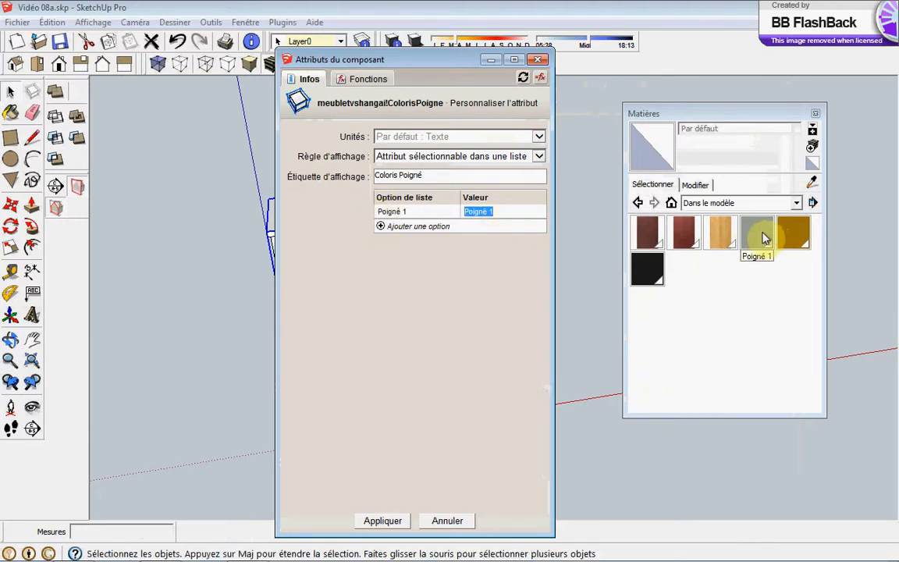
pyautogui.click(383, 227)
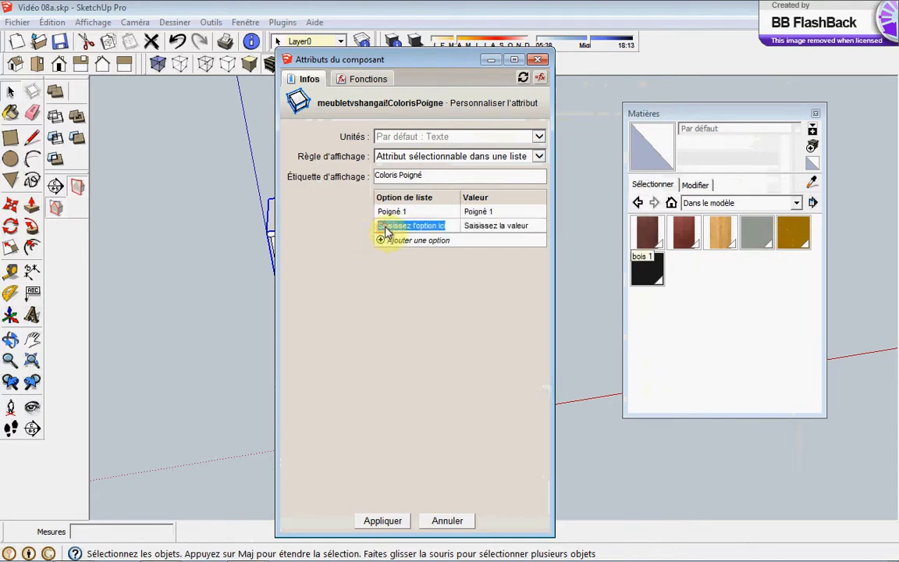
pyautogui.write('Poign')
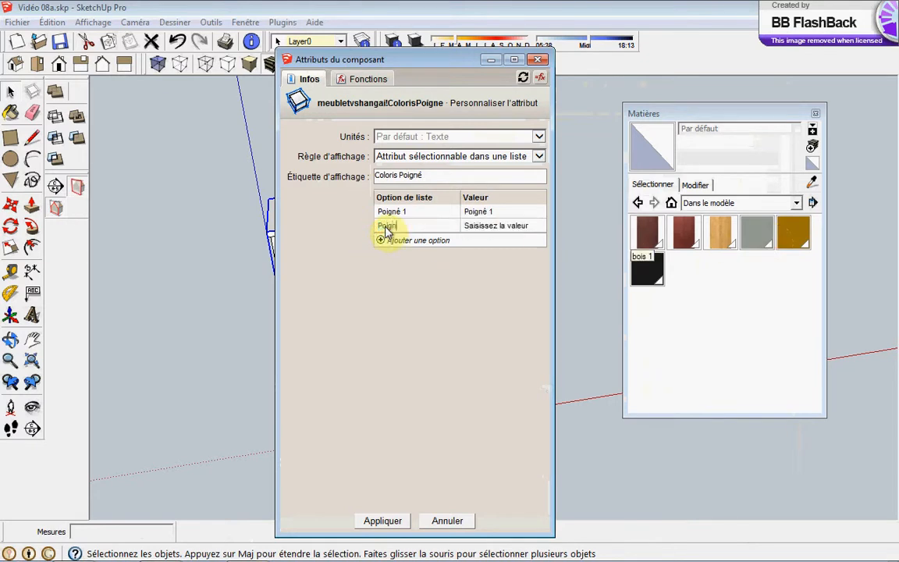
pyautogui.write('é 2')
pyautogui.click(494, 226)
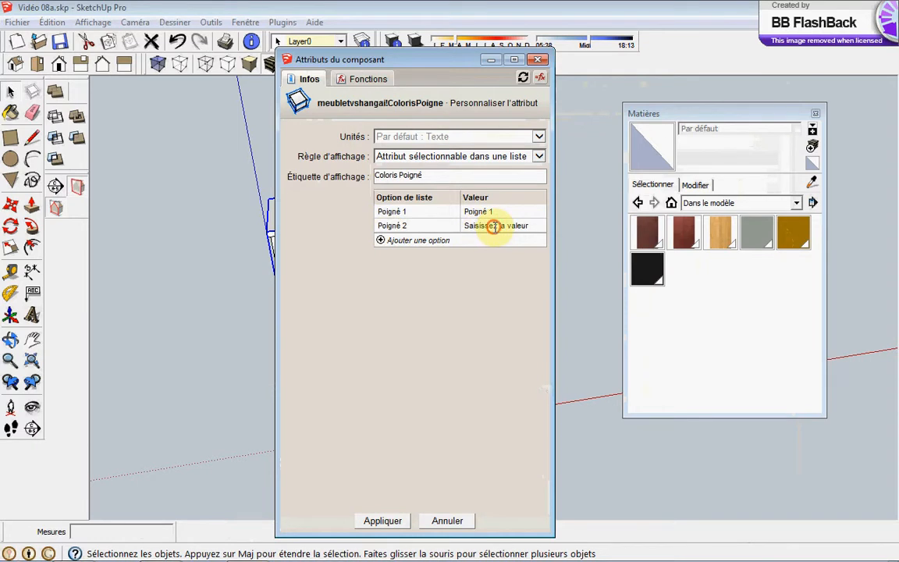
pyautogui.click(378, 243)
pyautogui.write('P')
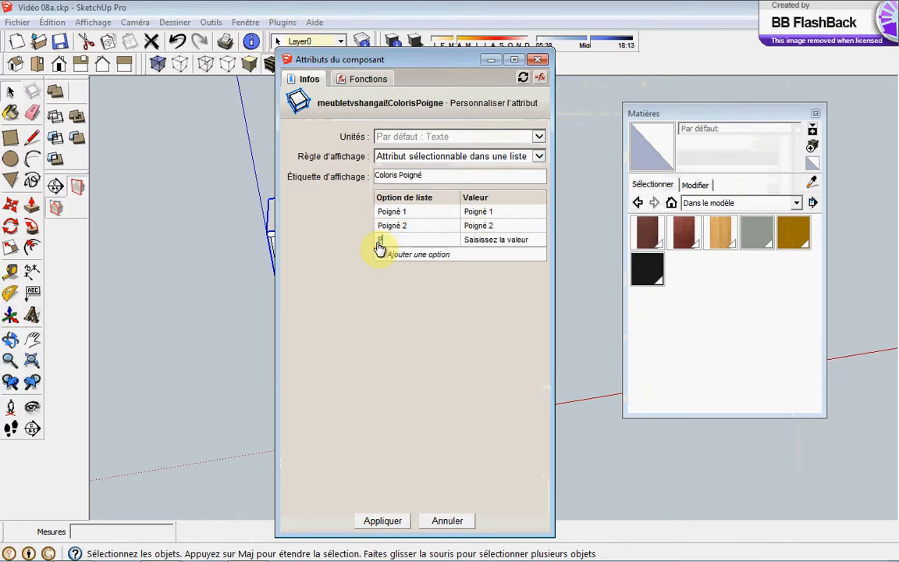
pyautogui.write('oigné 3')
pyautogui.click(500, 240)
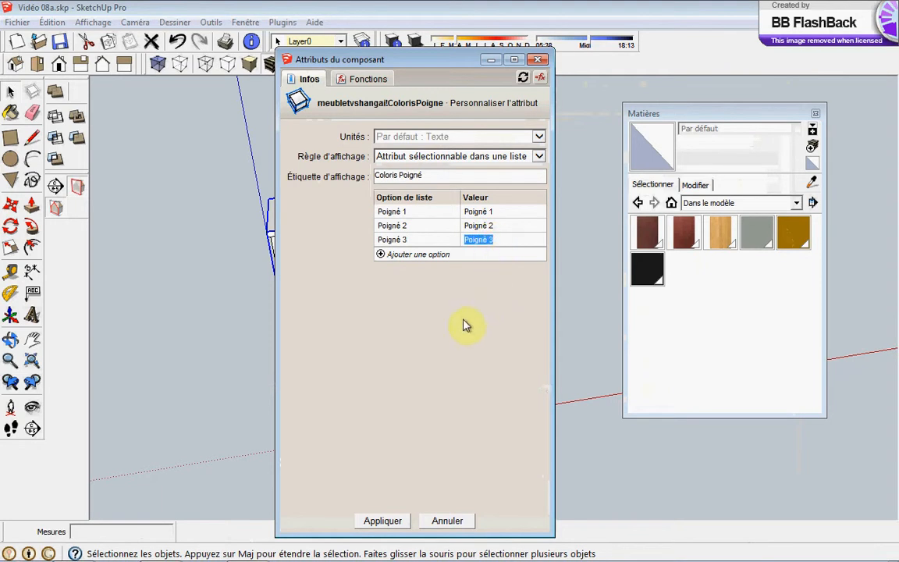
pyautogui.click(392, 525)
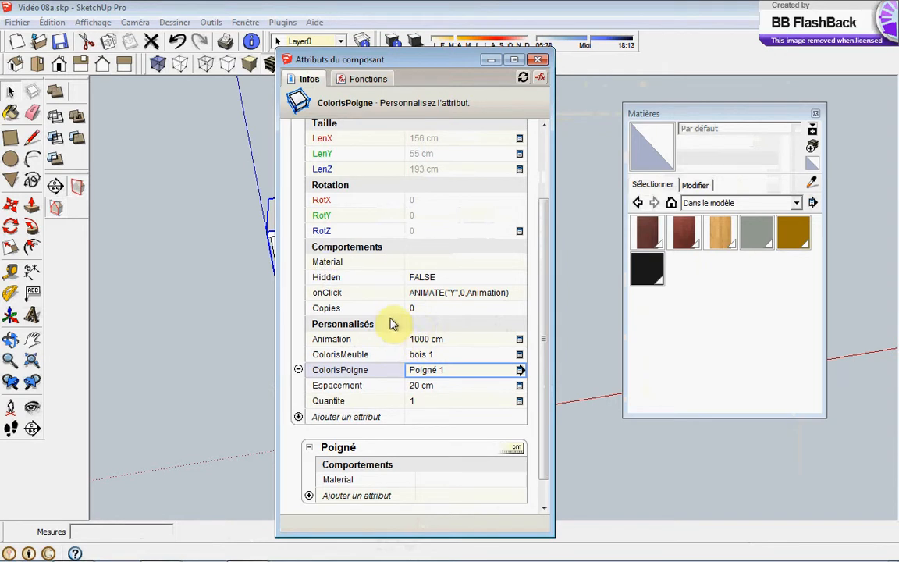
# Set the Material attribute of meubletvshangai to the formula =(ColorisMeuble)
pyautogui.click(424, 262)
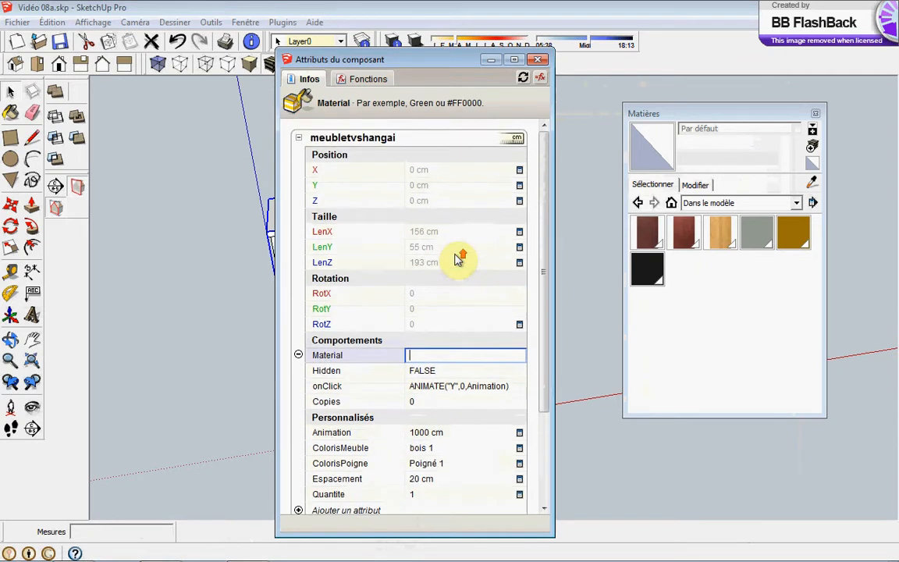
pyautogui.write('=')
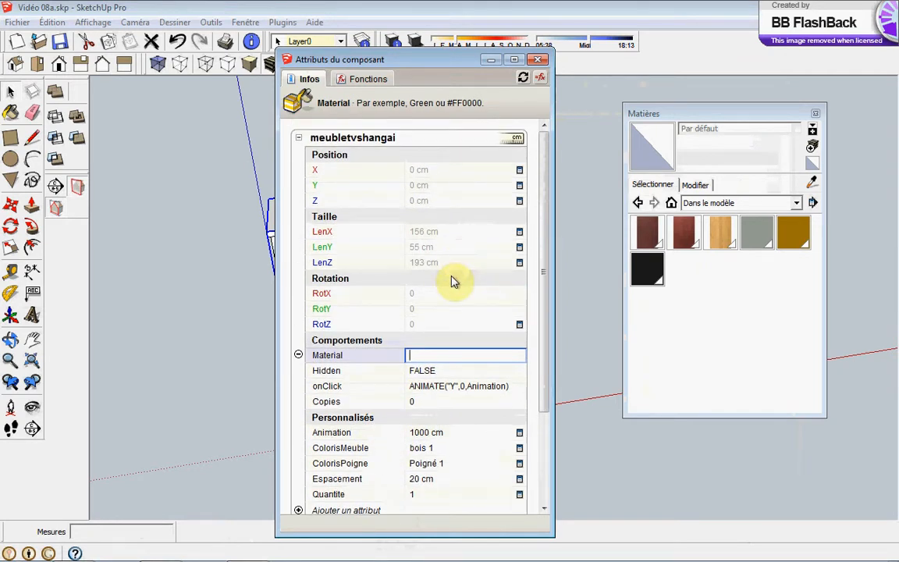
pyautogui.write('(')
pyautogui.scroll(-1, 455, 281)
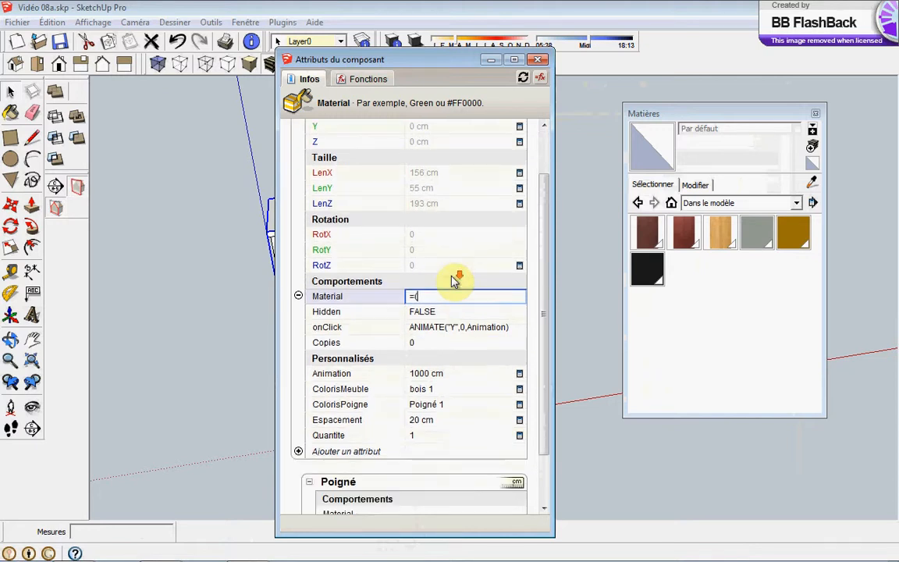
pyautogui.click(349, 393)
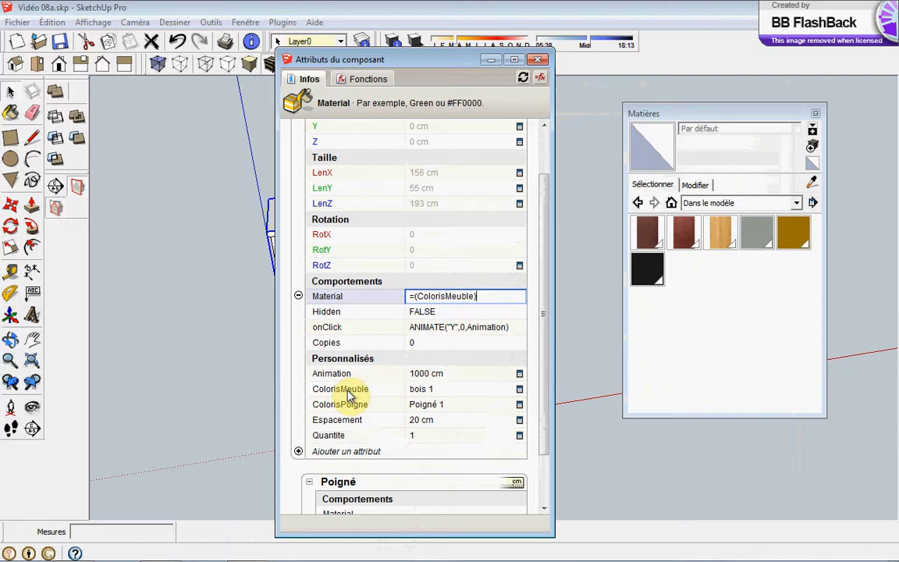
pyautogui.write(')')
pyautogui.press('Return')
# Set the Material attribute of the Poigné subcomponent to =(meubletvshangai!ColorisPoigne) and close the component attributes
pyautogui.scroll(-1, 502, 267)
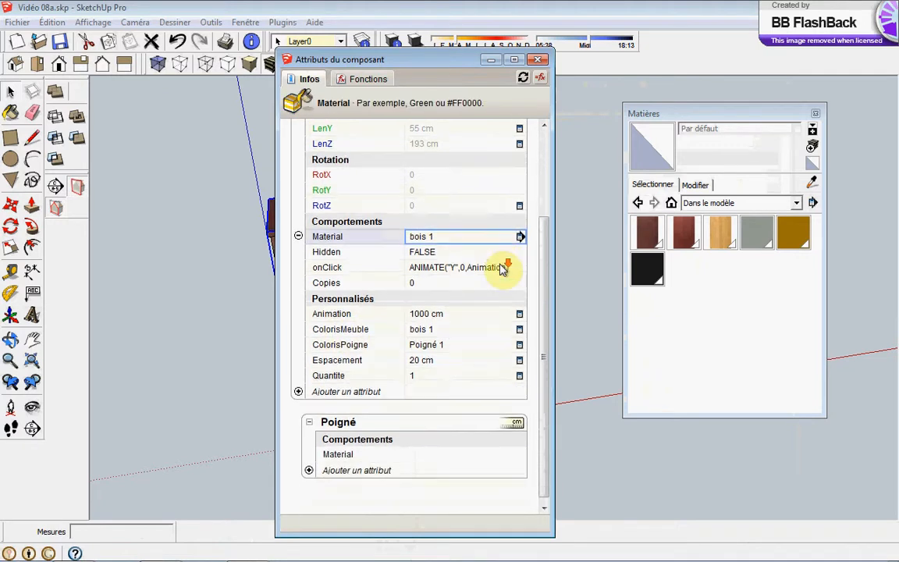
pyautogui.click(430, 457)
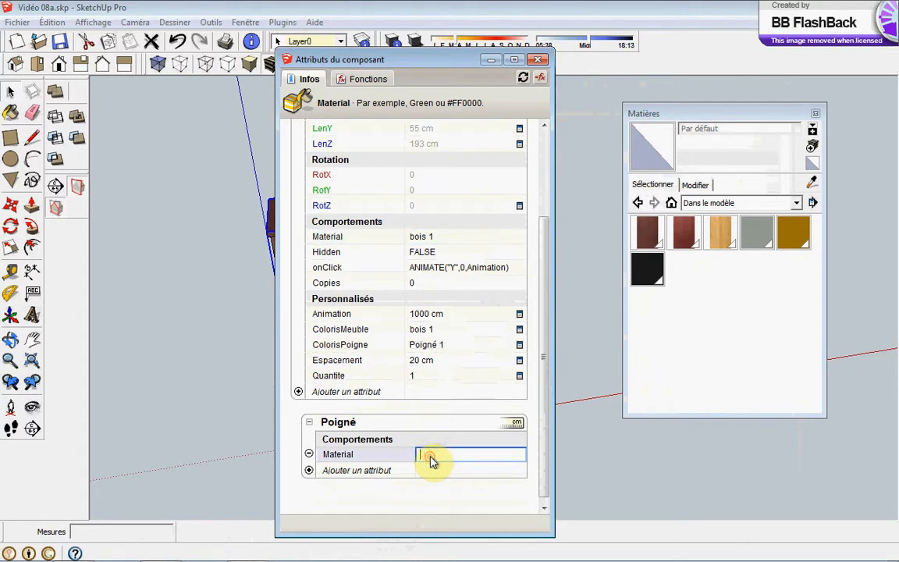
pyautogui.write('=(')
pyautogui.click(341, 350)
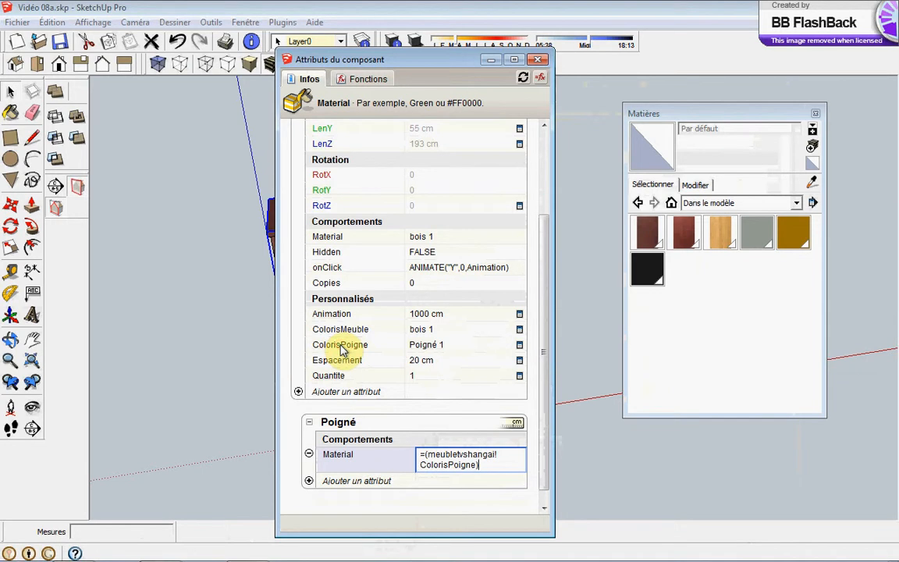
pyautogui.write(')')
pyautogui.press('Return')
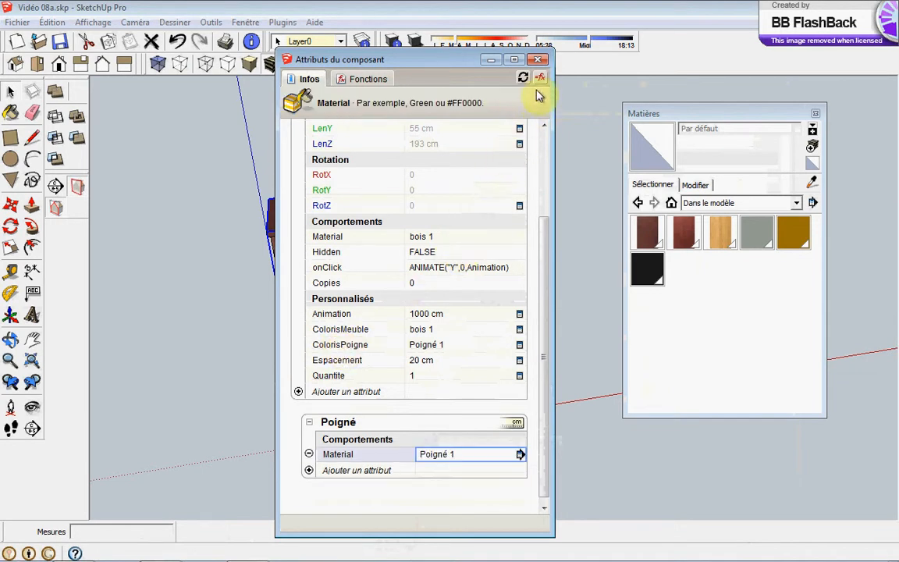
pyautogui.click(537, 60)
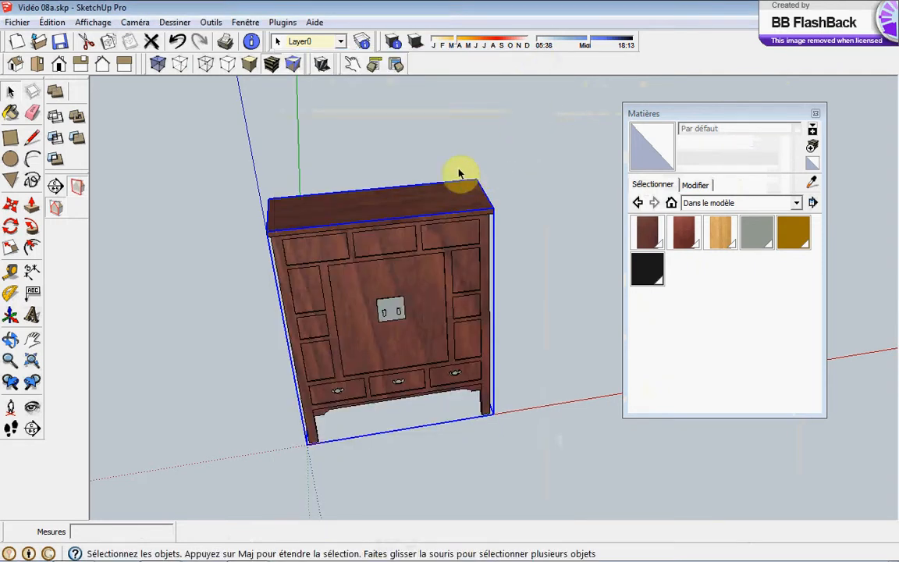
# Open the cabinet's component options, set Coloris Meuble to bois 3 and apply the change
pyautogui.click(373, 63)
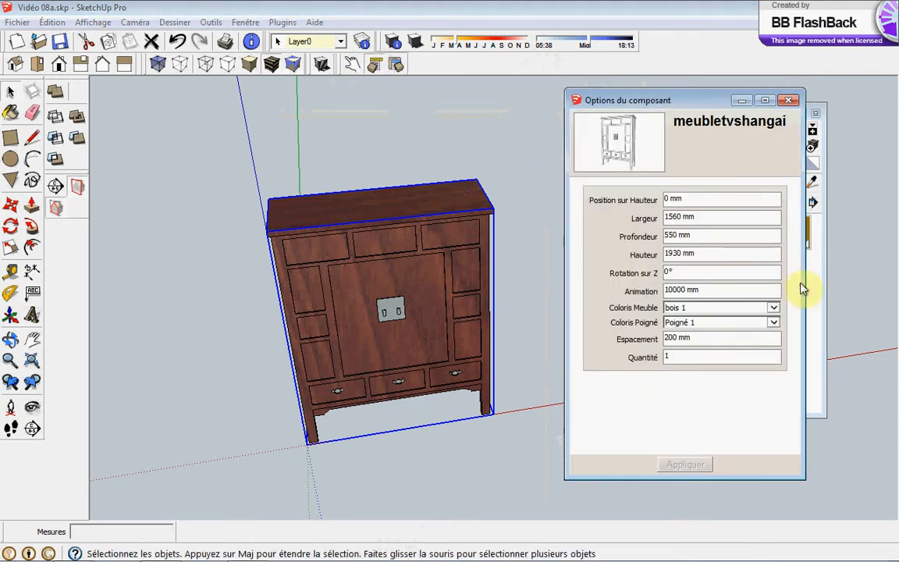
pyautogui.moveTo(474, 279); pyautogui.dragTo(538, 263, button='middle')
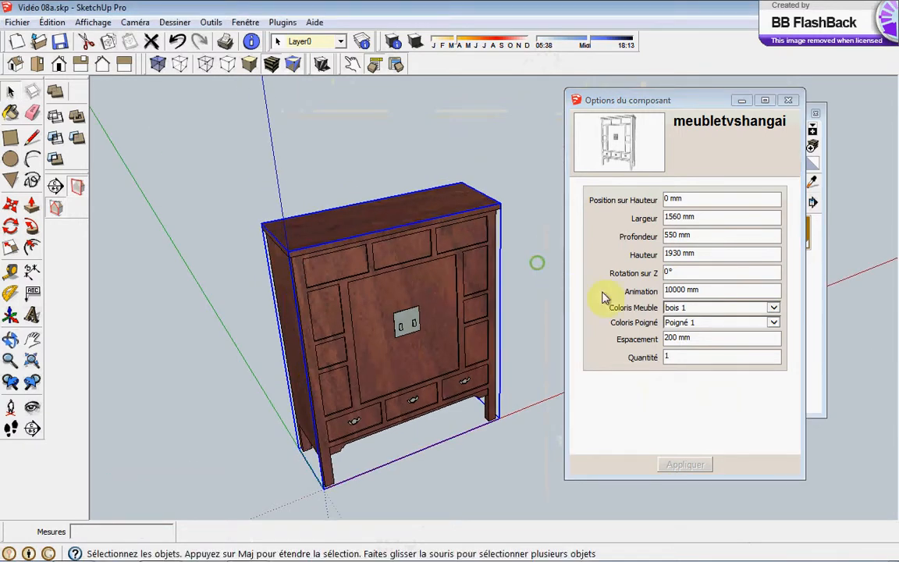
pyautogui.click(726, 313)
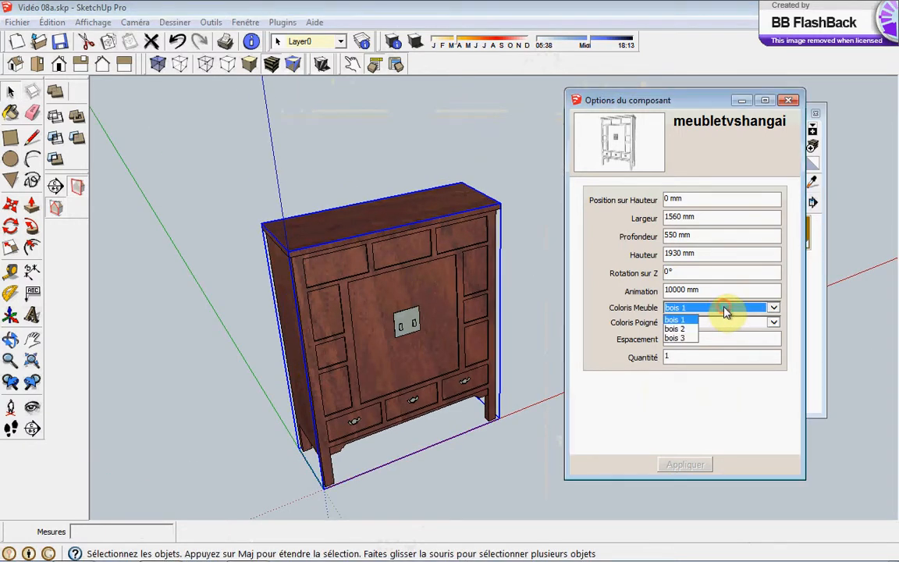
pyautogui.click(680, 337)
pyautogui.click(664, 464)
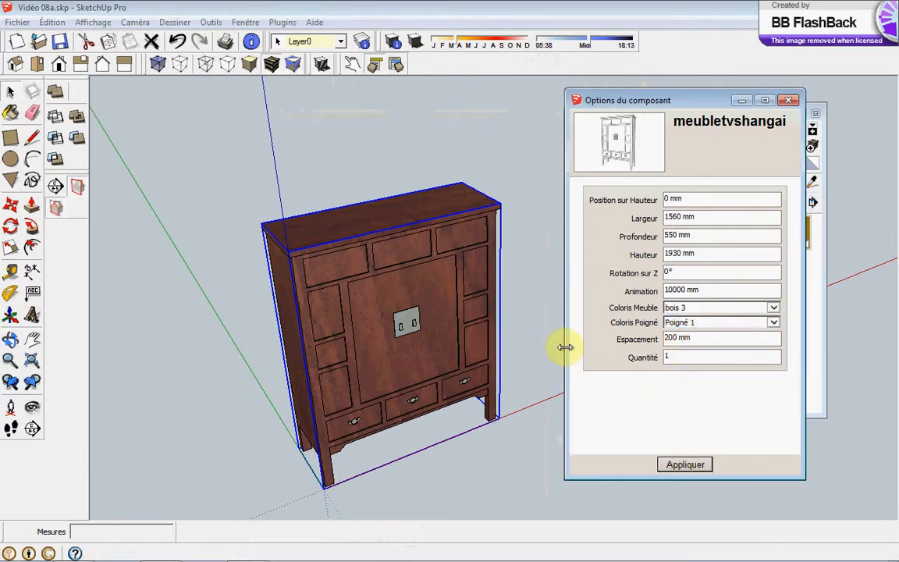
pyautogui.moveTo(471, 371); pyautogui.dragTo(397, 320, button='middle')
# Set Coloris Poigné to Poigné 2 in the cabinet's component options and apply the change
pyautogui.click(739, 323)
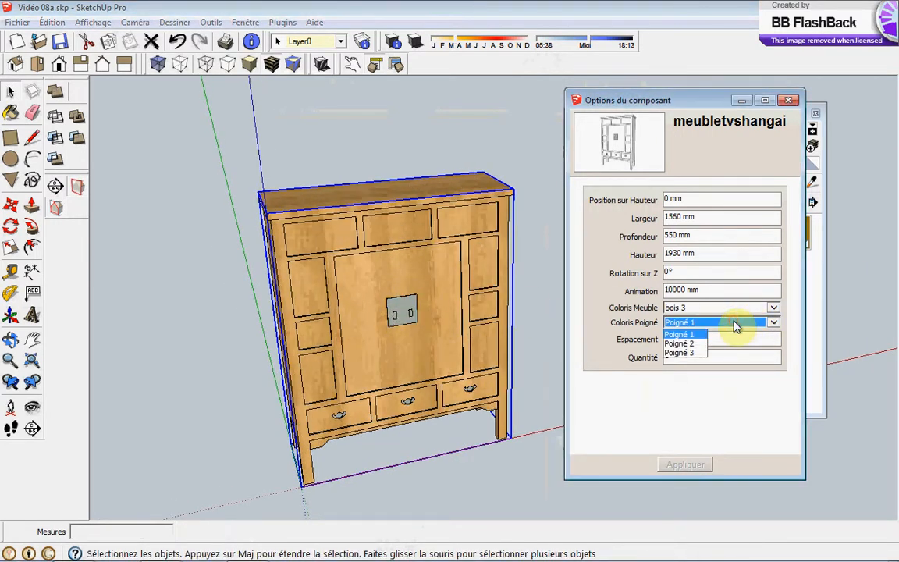
pyautogui.click(691, 344)
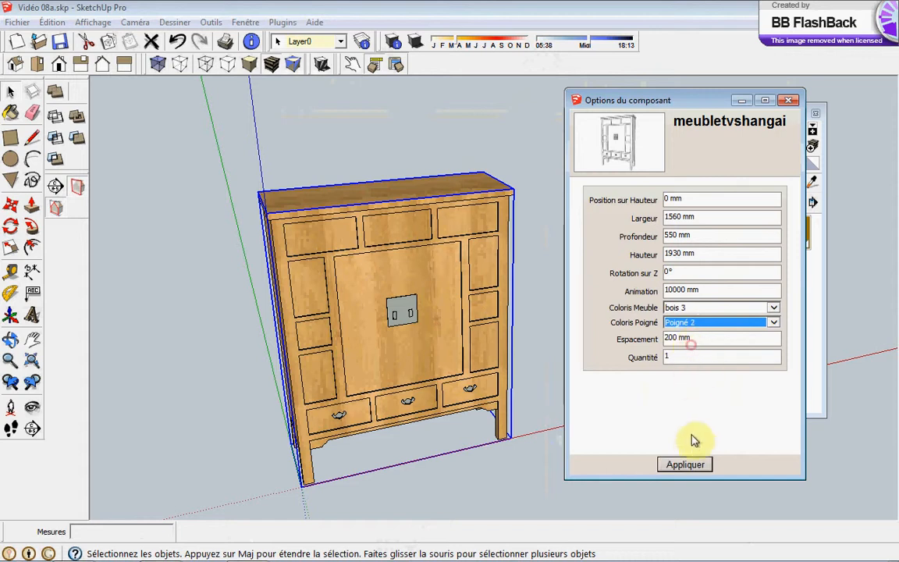
pyautogui.click(679, 466)
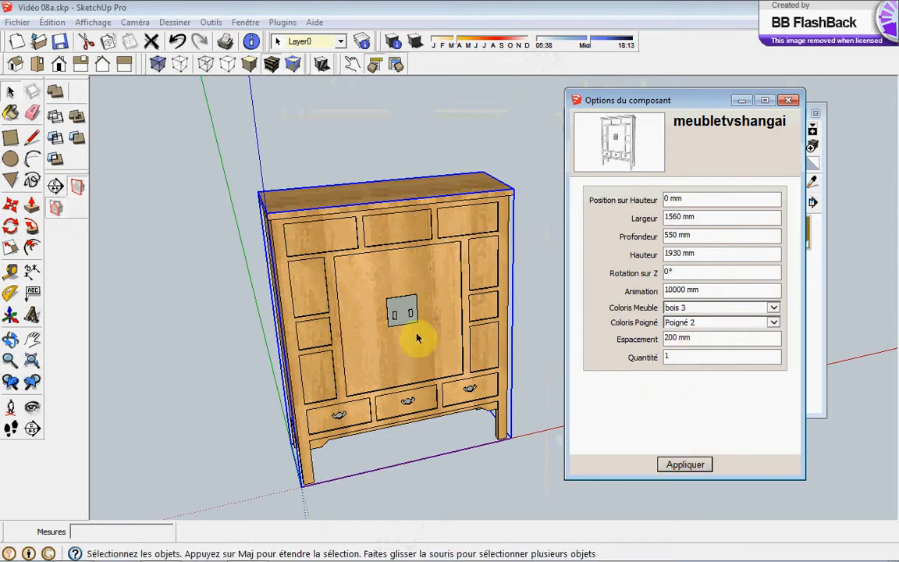
pyautogui.moveTo(417, 337); pyautogui.dragTo(390, 335, button='middle')
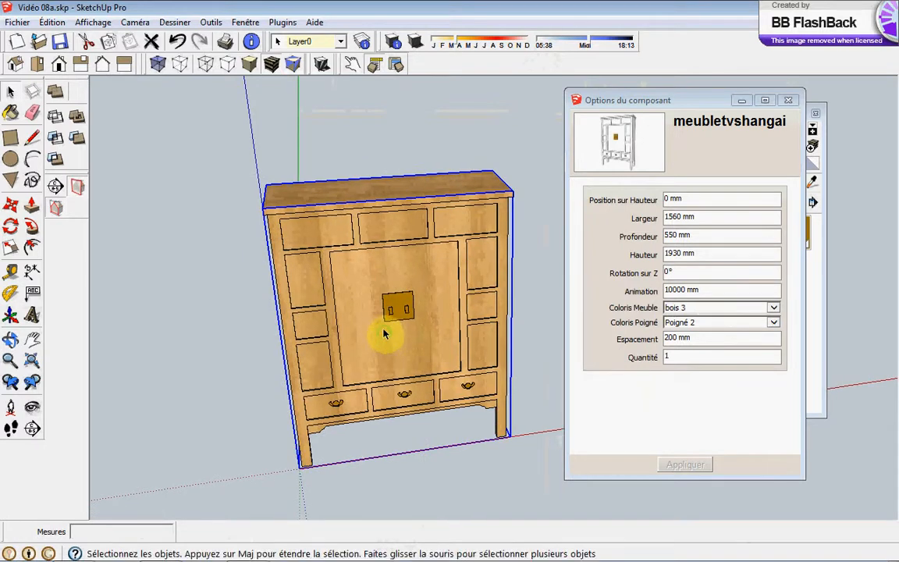